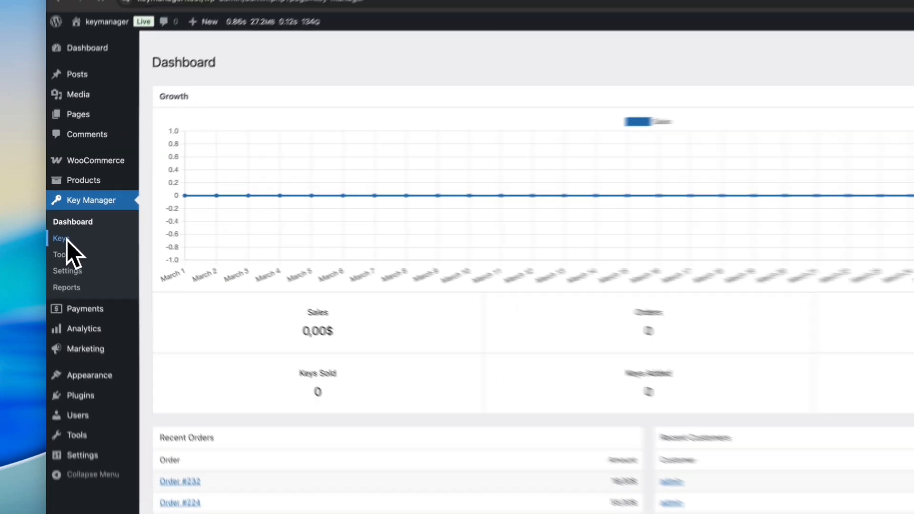
Start a new key in Key Manager, generate a random key value, and assign it to the product (#65) T-Shirt (woo-tshirt)
click(74, 255)
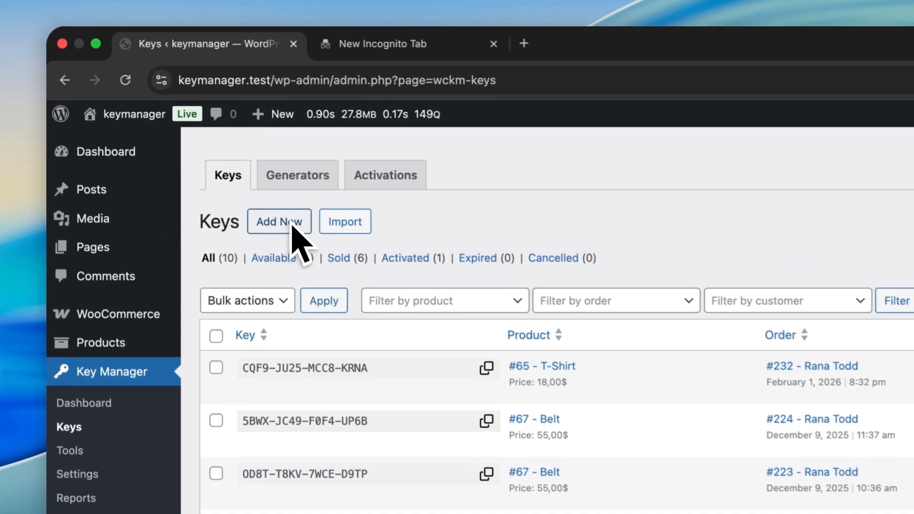
click(164, 125)
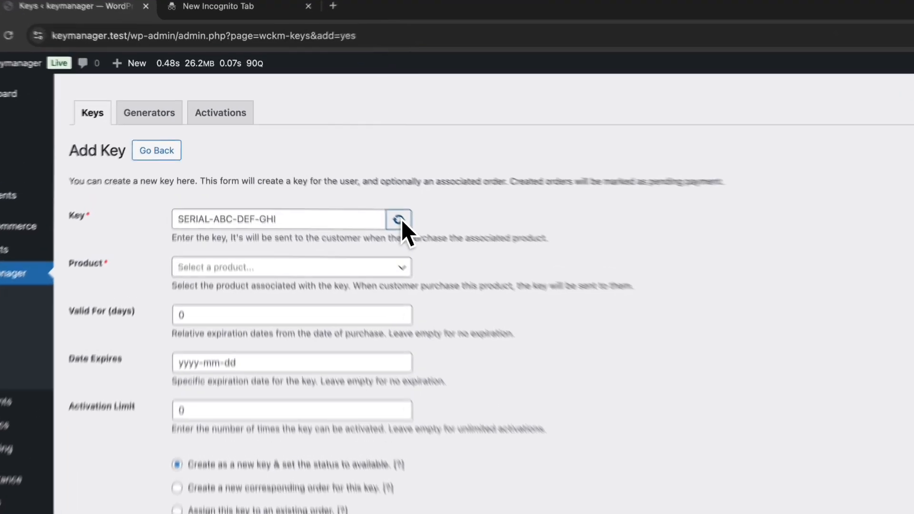
click(334, 169)
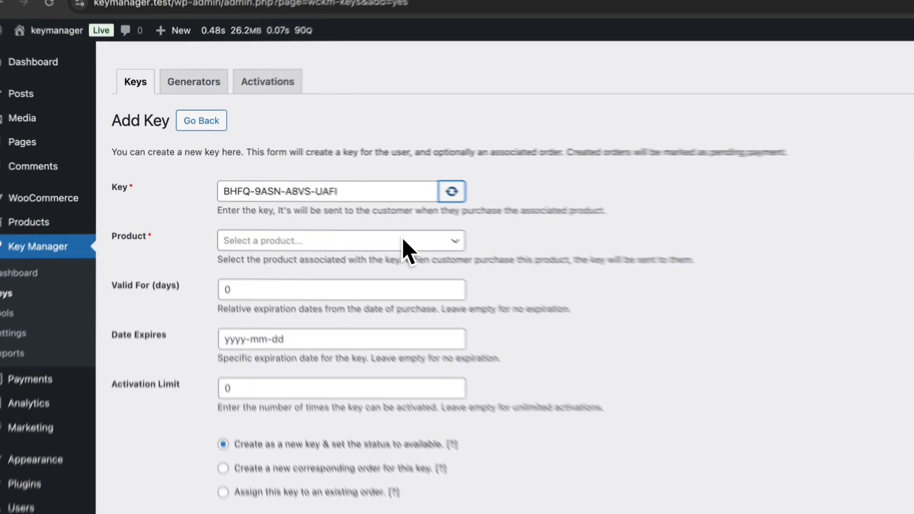
click(301, 197)
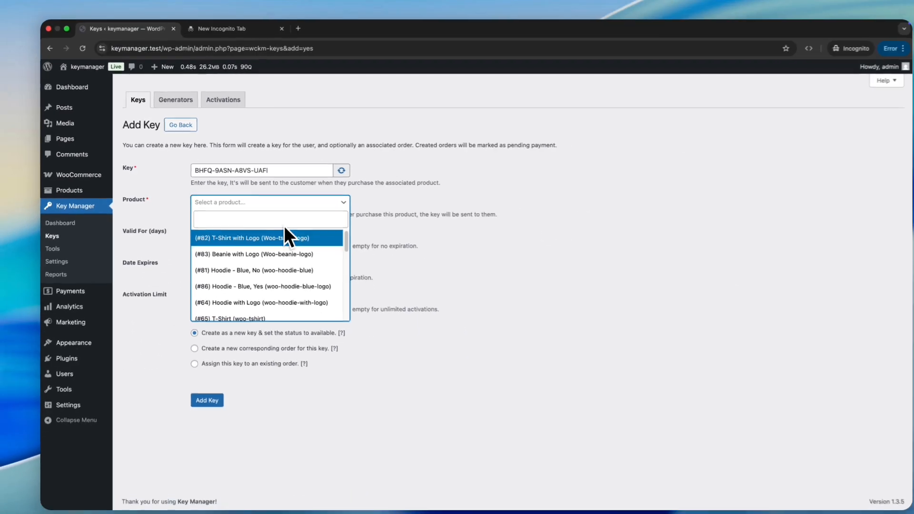
scroll(243, 264, down, 3)
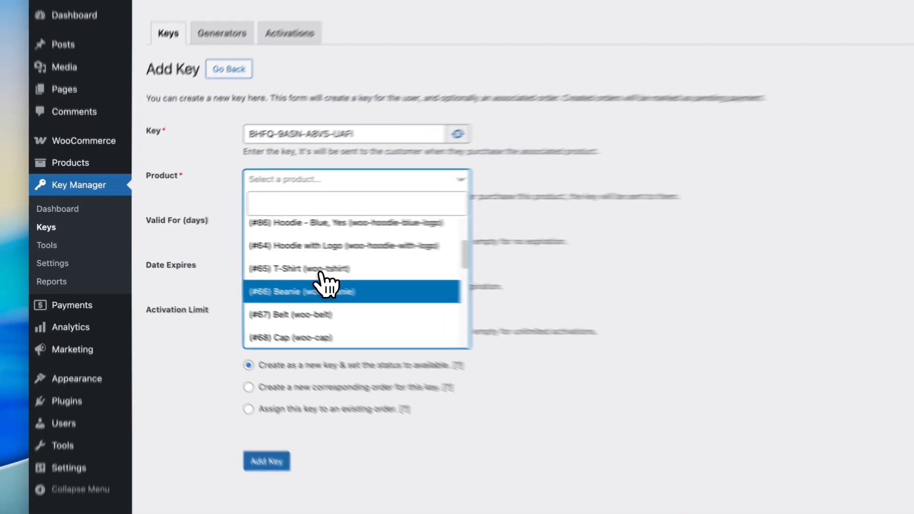
click(335, 271)
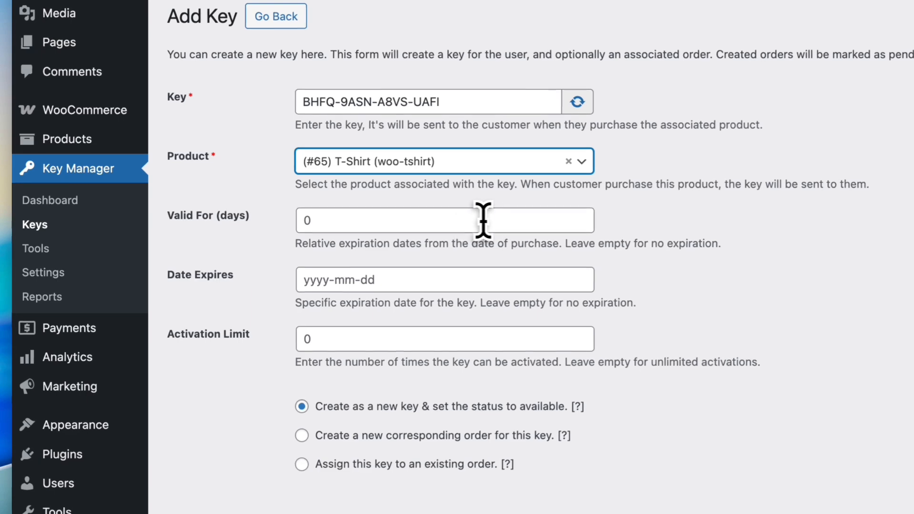
Set the new key's validity to 365 days, its expiry date to 2026-03-31, and its activation limit to 1
click(325, 224)
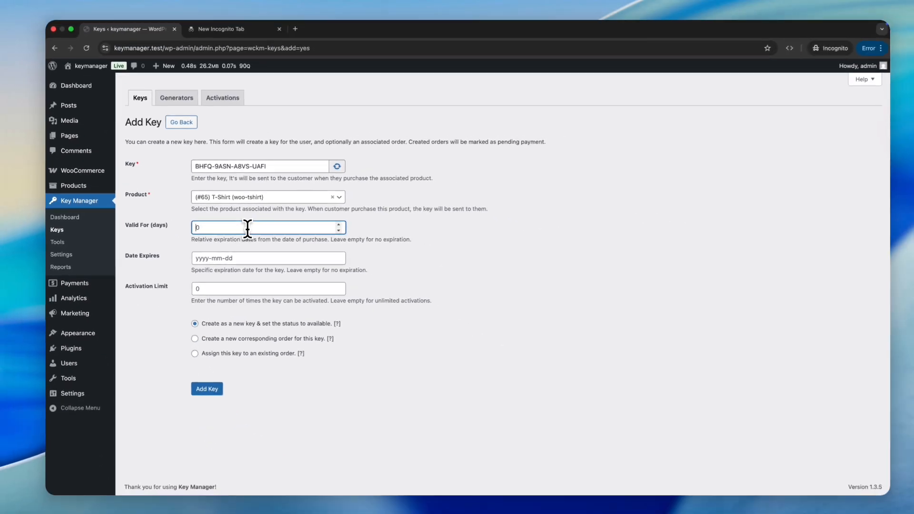
text(3)
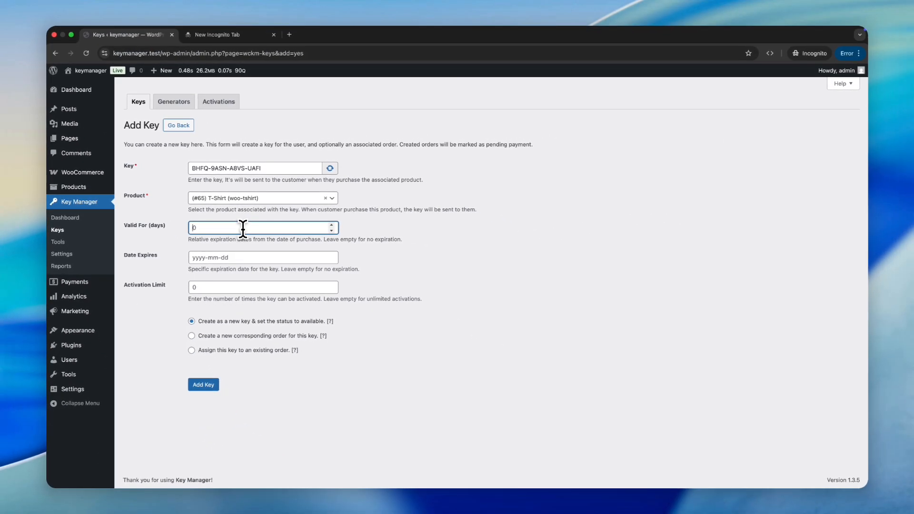
text(65)
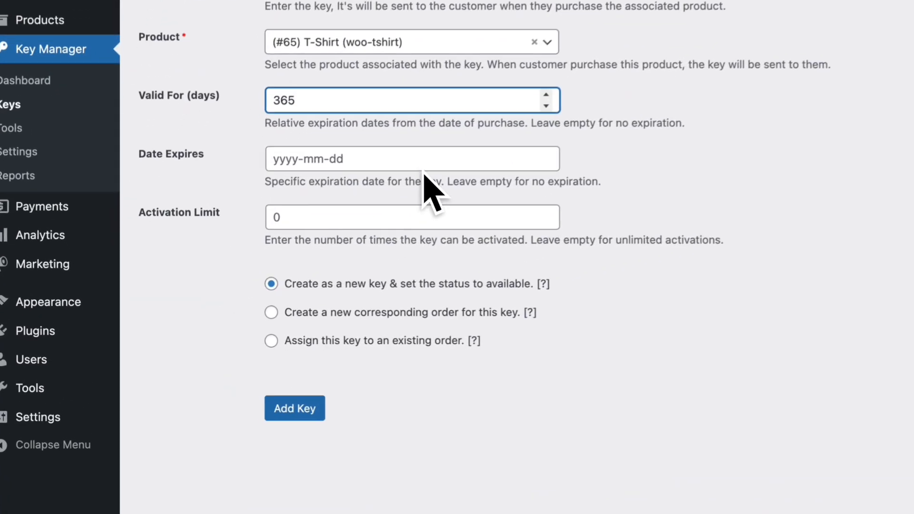
click(268, 261)
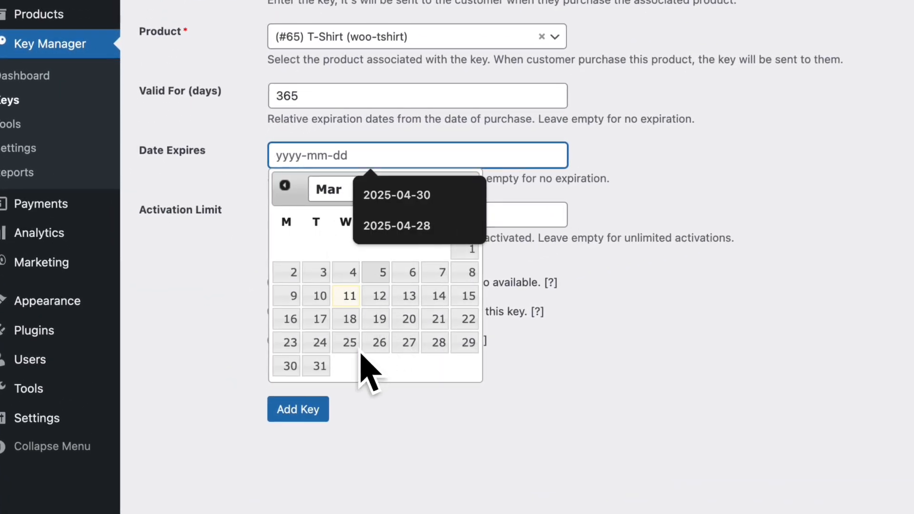
click(318, 366)
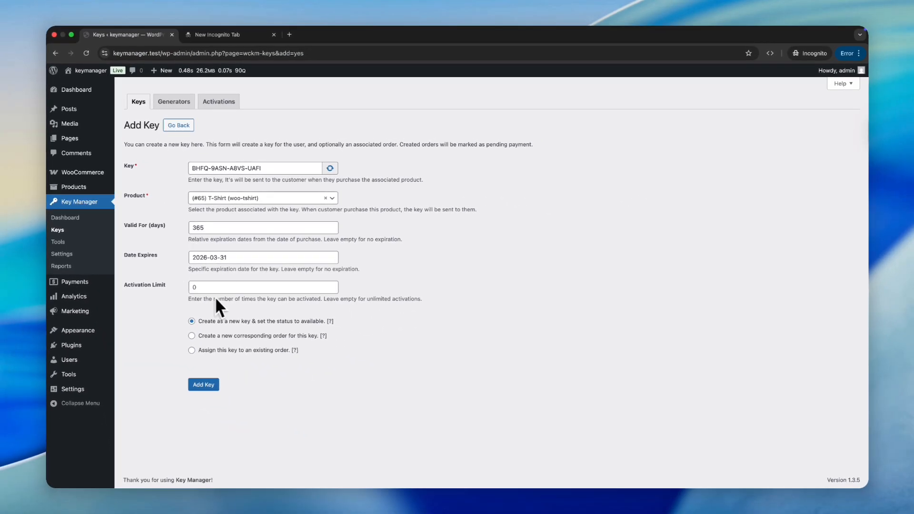
click(220, 288)
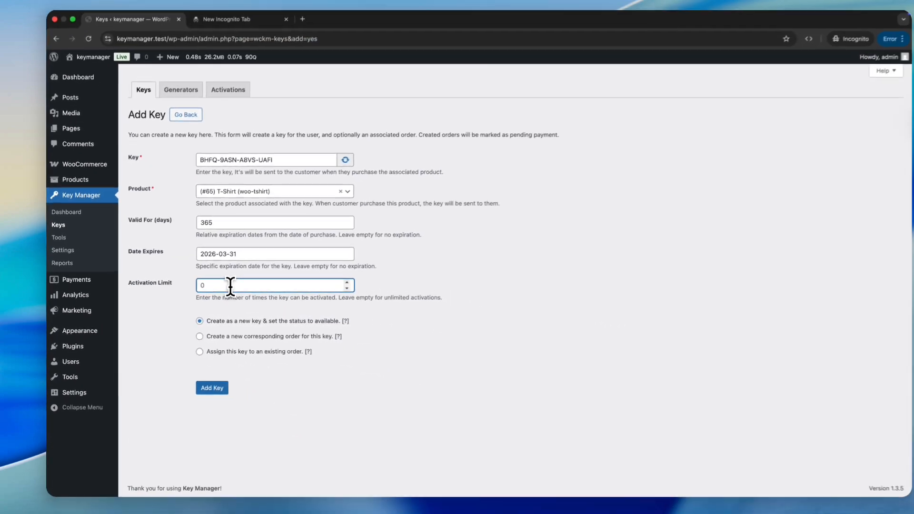
text(1)
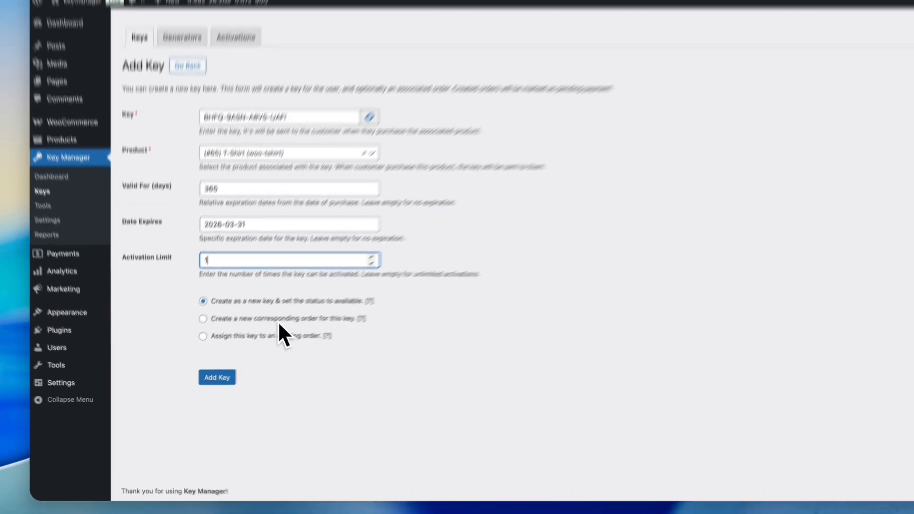
Try creating a new corresponding order for the key, with the registered admin account as the customer
click(257, 336)
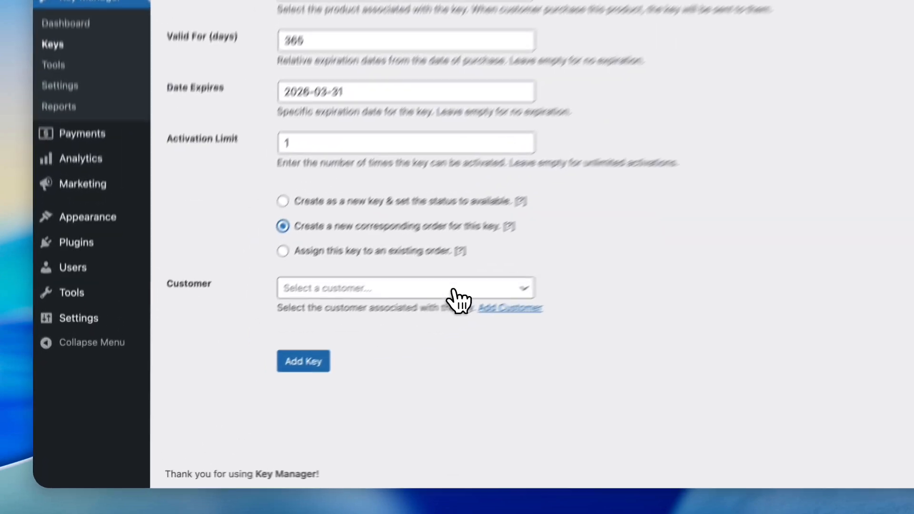
click(292, 374)
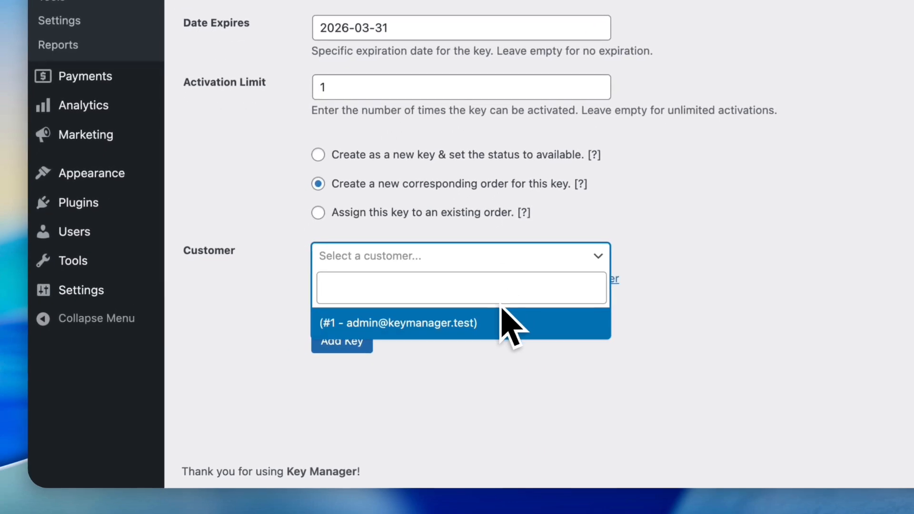
click(476, 323)
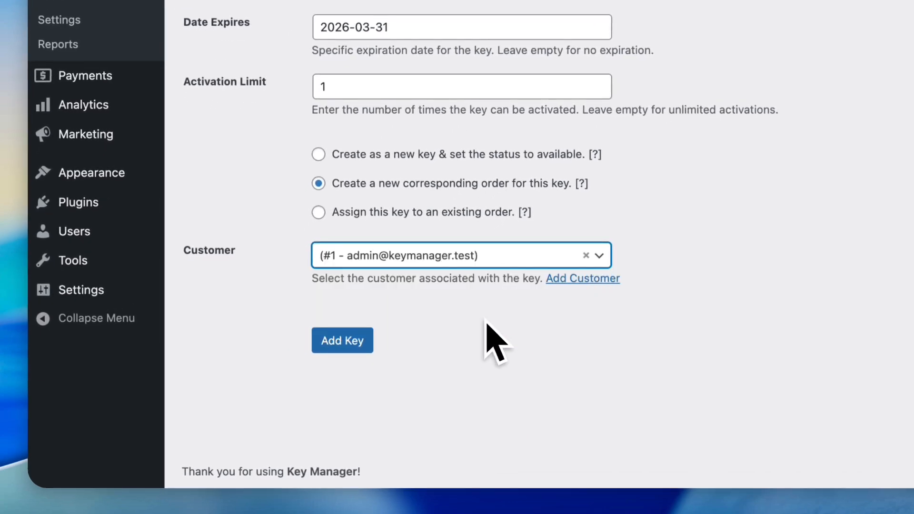
Try assigning the key to an existing order, selecting the first order offered
click(398, 219)
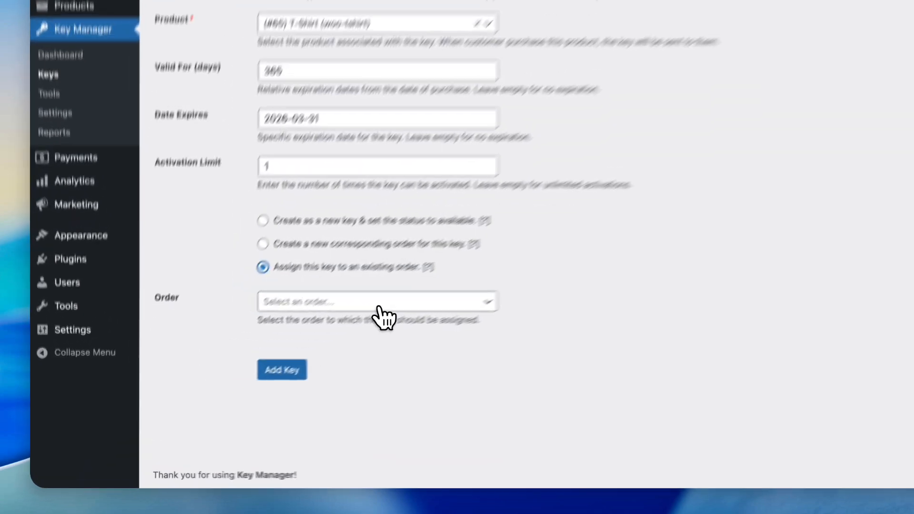
click(266, 374)
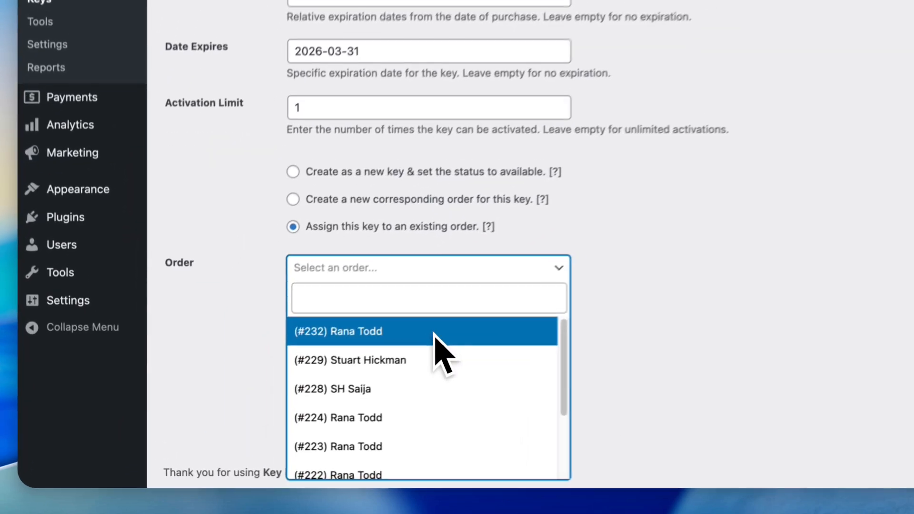
click(434, 333)
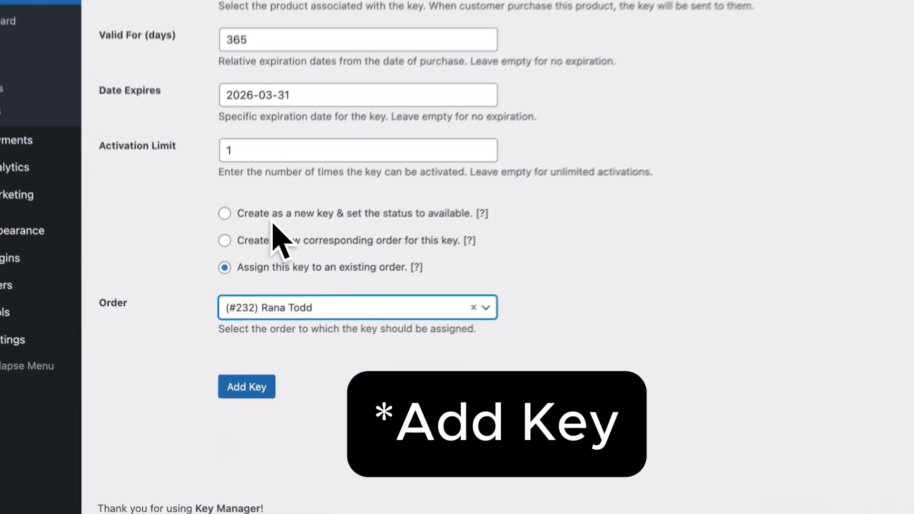
Choose to create it as a new key with the status available, and add the key
click(193, 318)
click(205, 379)
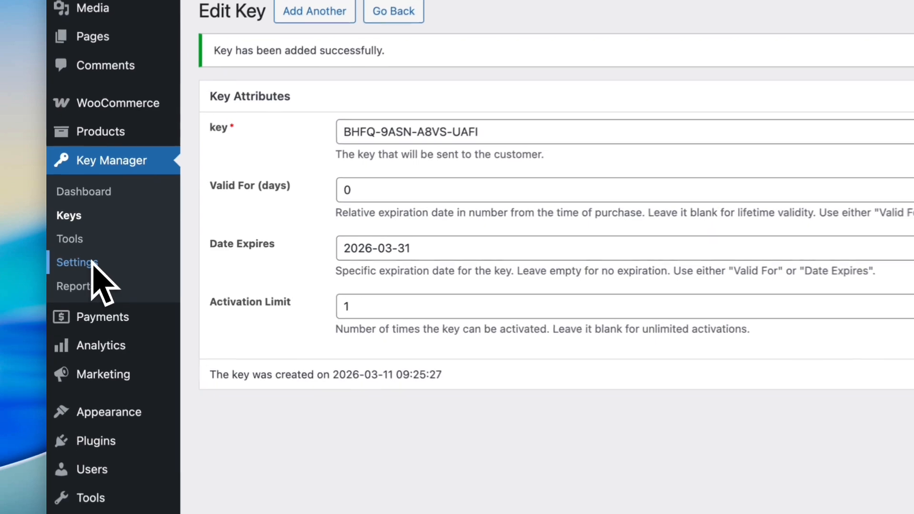
In the Key Manager general settings, make sure Auto Key Delivery after payment is enabled and save the changes
click(93, 265)
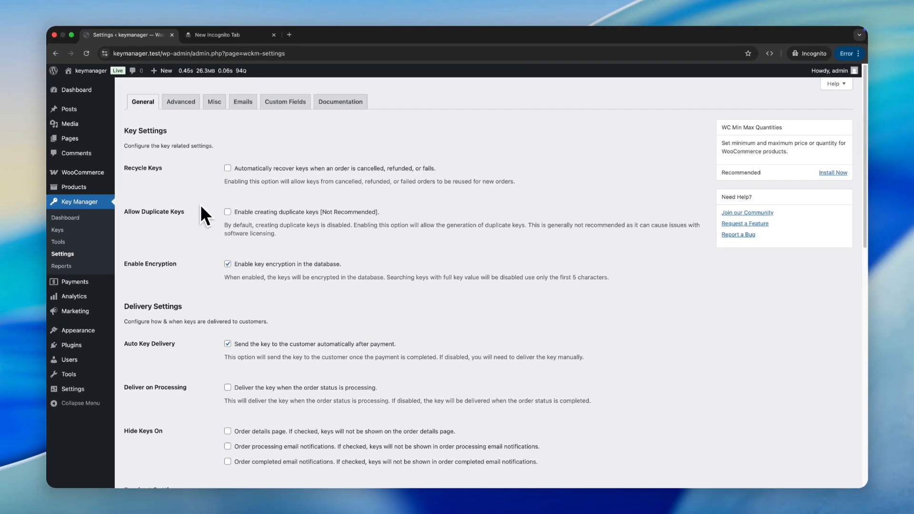
scroll(200, 210, down, 5)
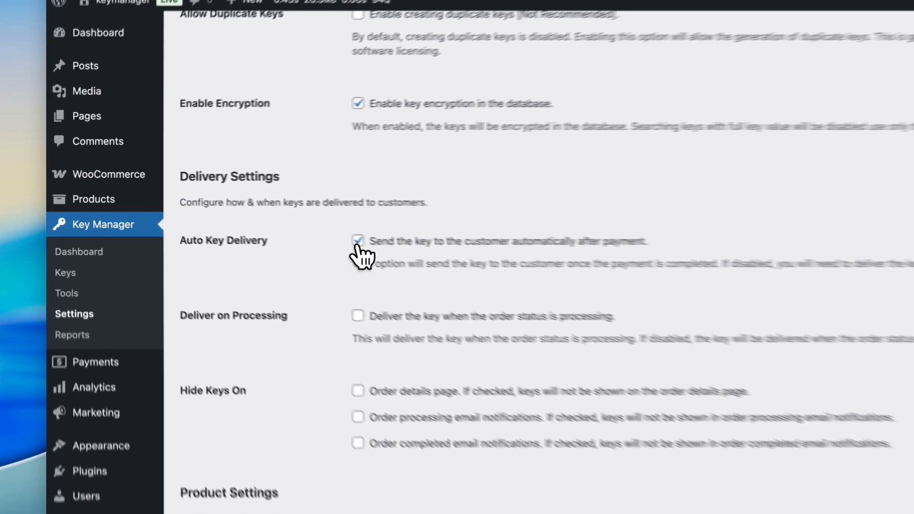
click(227, 211)
click(228, 210)
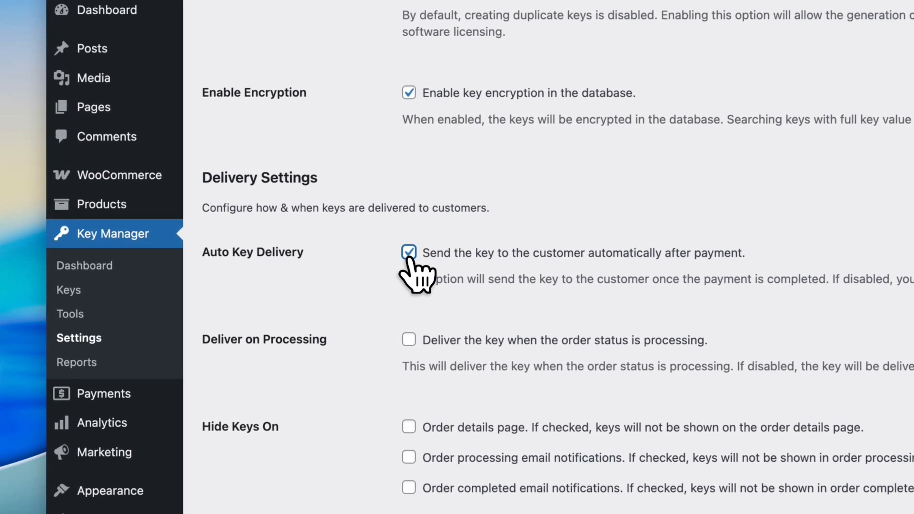
scroll(231, 228, down, 8)
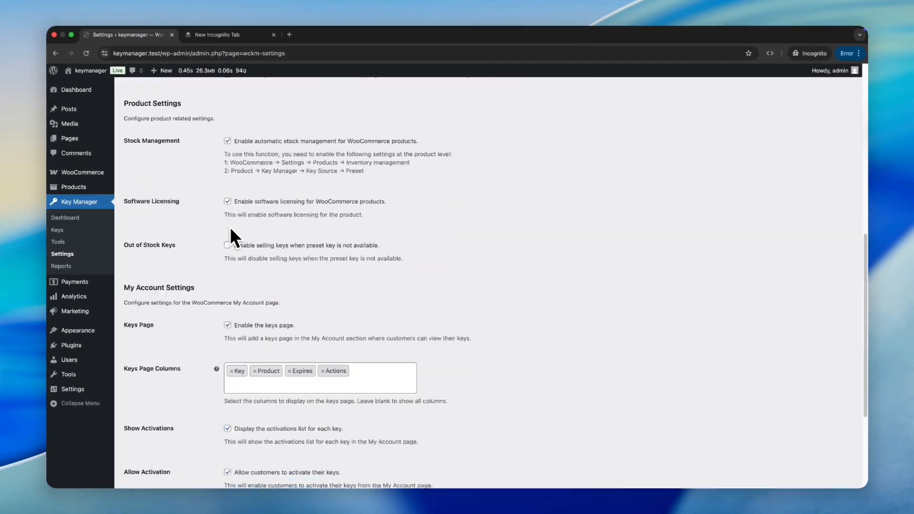
scroll(181, 343, down, 5)
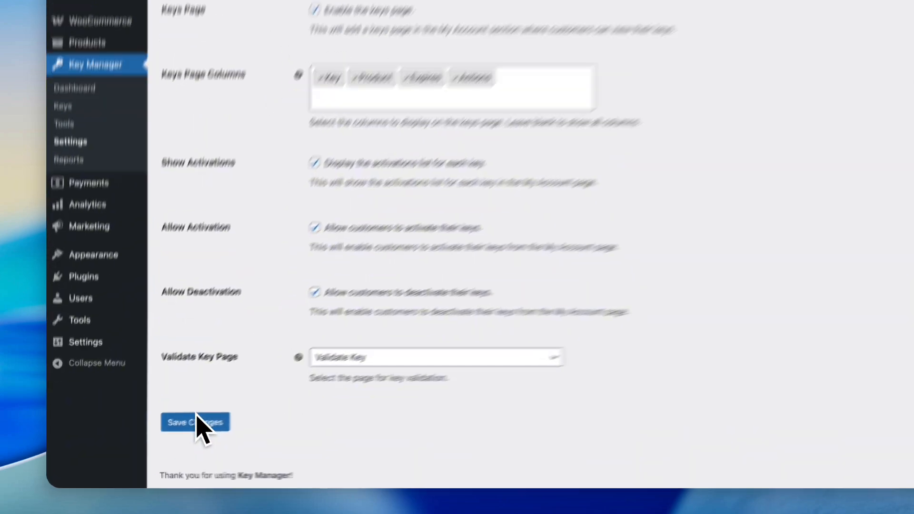
click(248, 400)
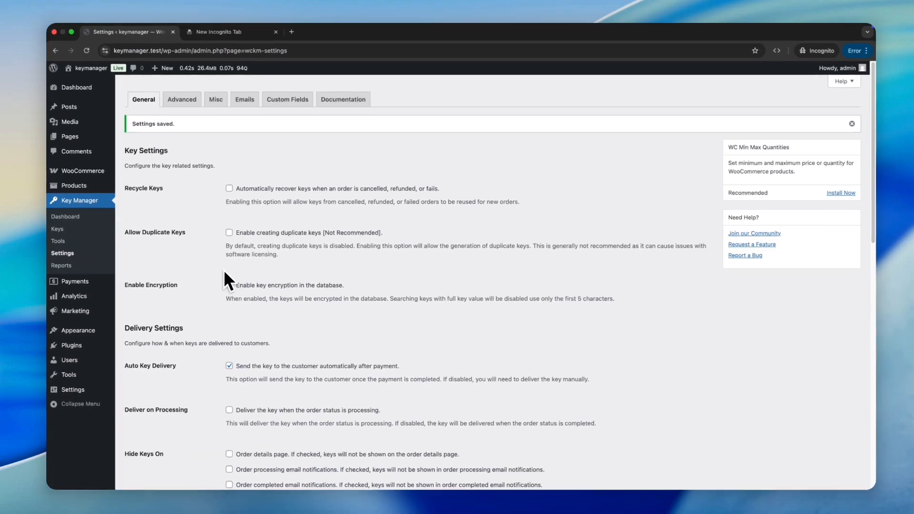
Open the most recent order, dated Feb 1, 2026, from the WooCommerce orders list for editing
scroll(193, 284, down, 2)
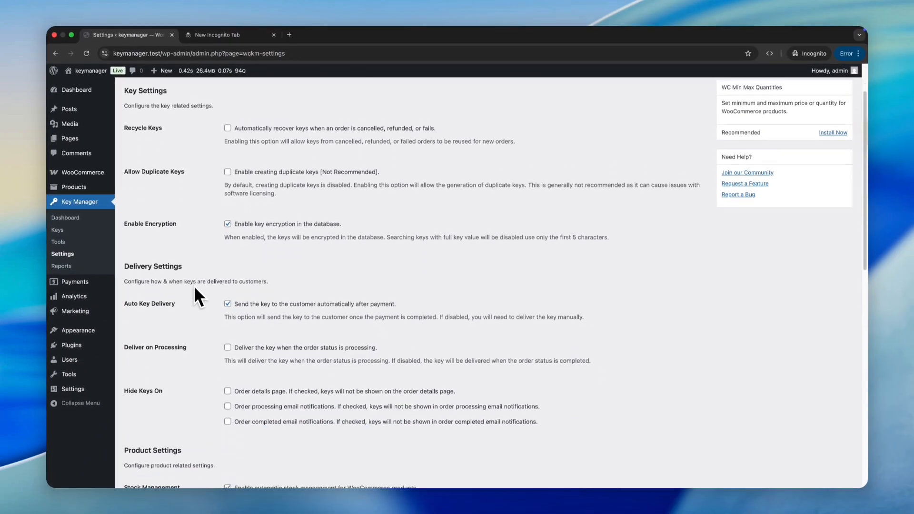
scroll(194, 286, down, 1)
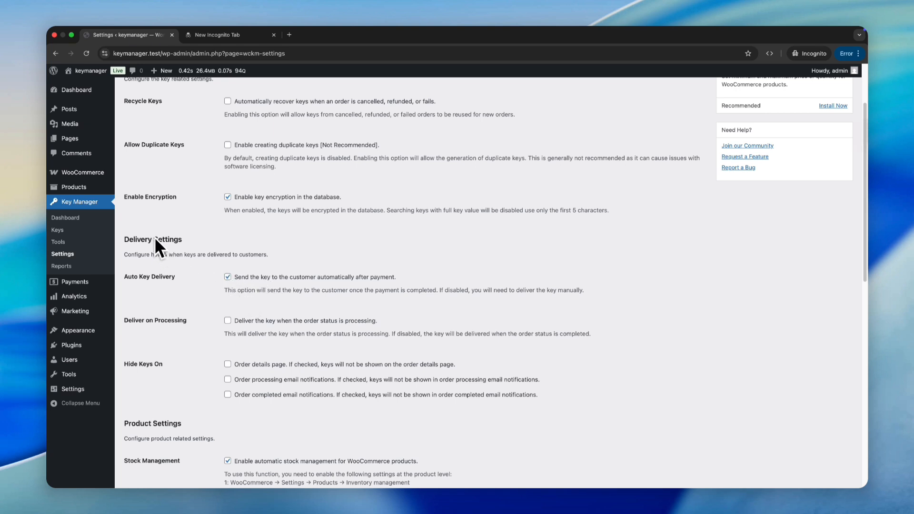
mouse_move(91, 173)
click(132, 187)
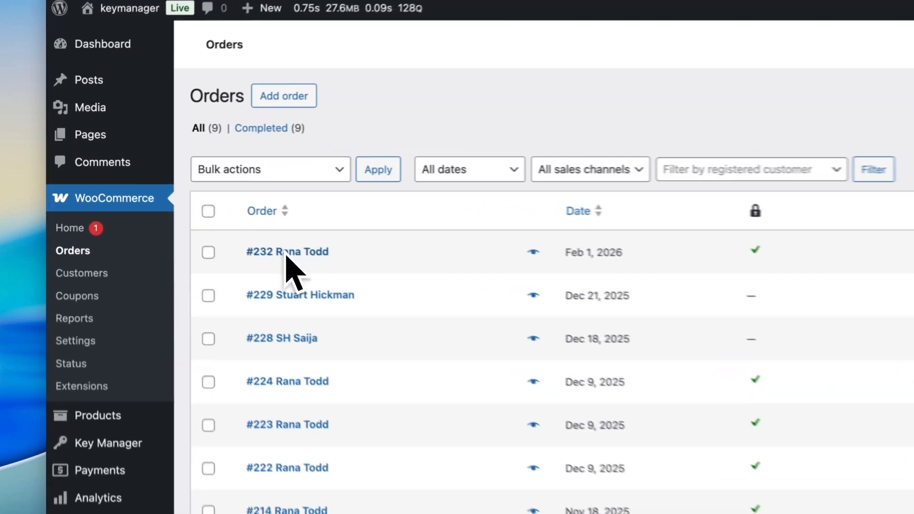
click(176, 204)
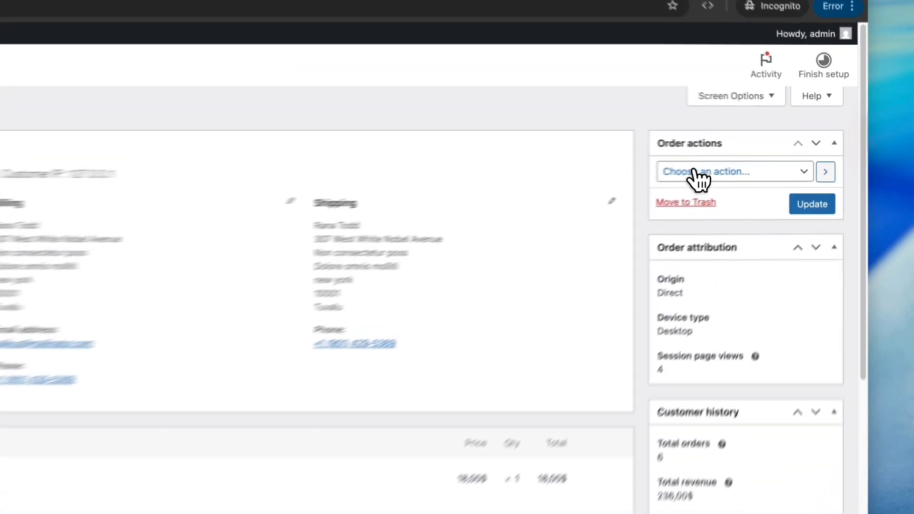
Choose the order action "Add pending keys to the order" and update the order
click(762, 156)
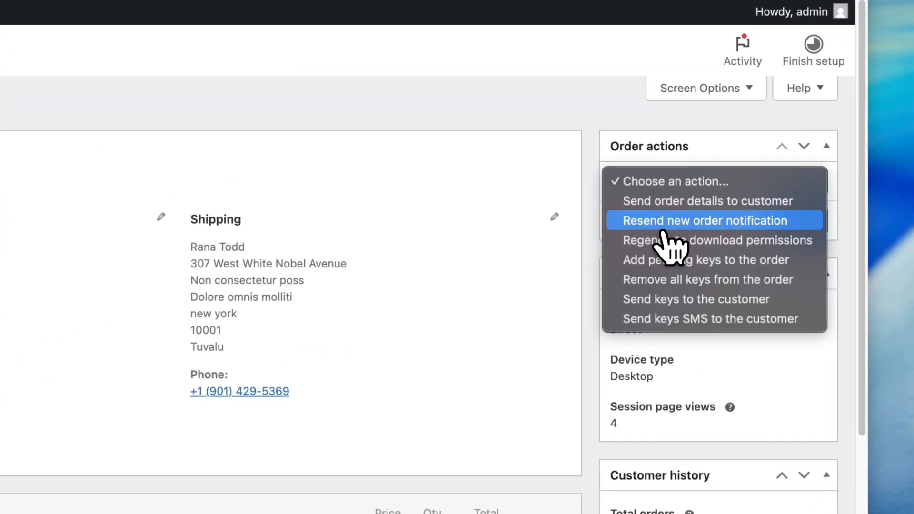
click(671, 260)
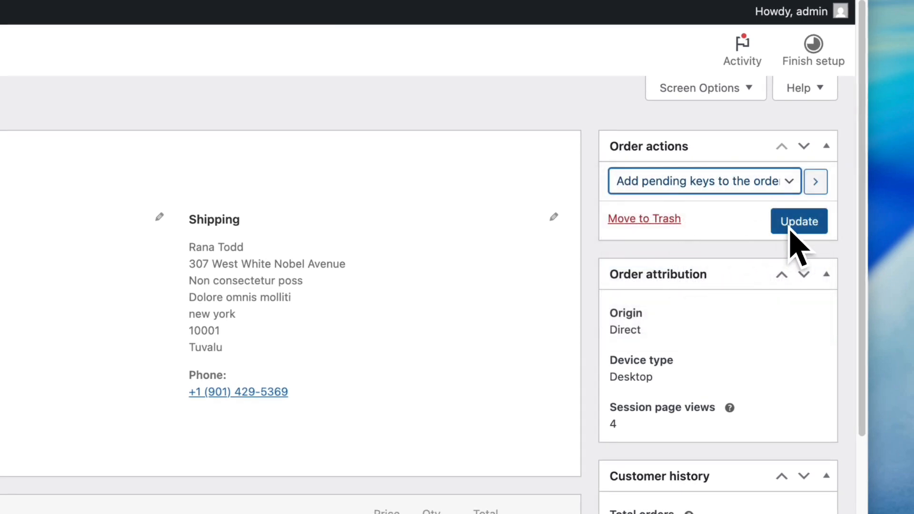
click(789, 230)
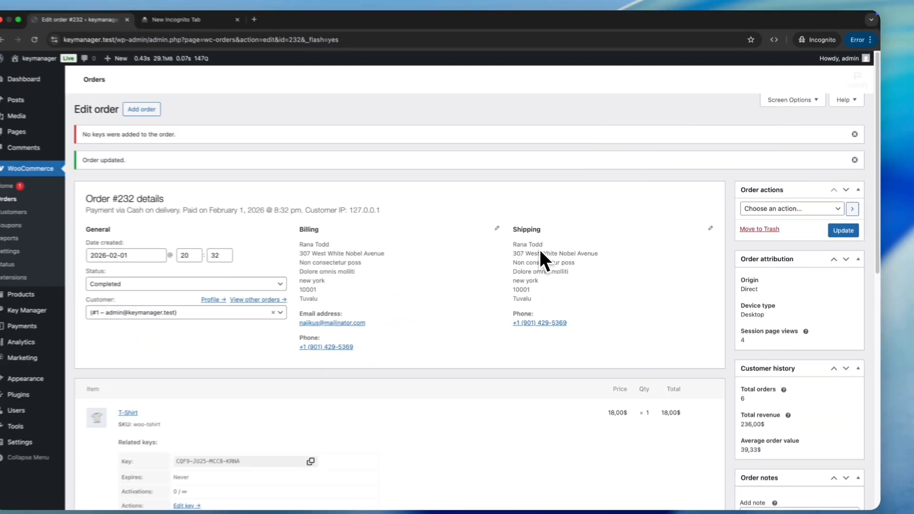
scroll(553, 248, down, 2)
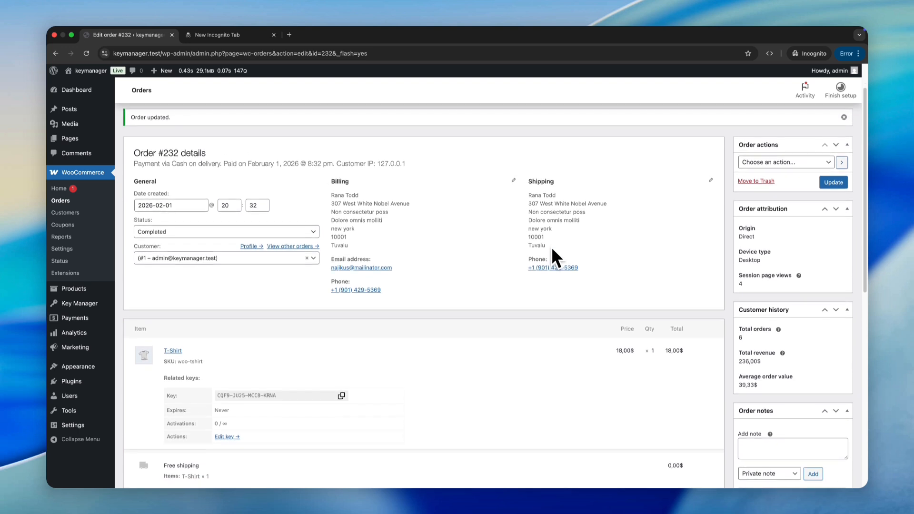
scroll(551, 249, up, 2)
scroll(552, 248, down, 3)
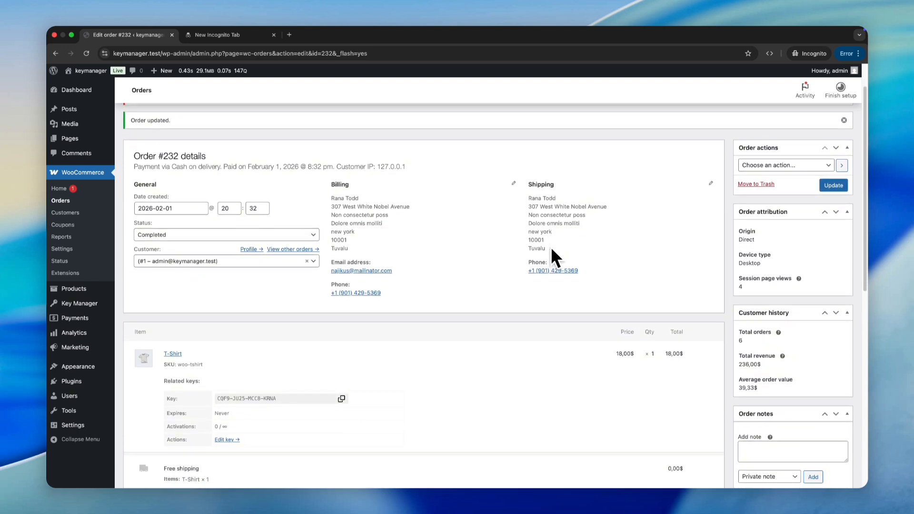
In the Key Manager general settings, enable Recycle Keys to recover keys automatically from cancelled, refunded or failed orders, and save the changes
scroll(551, 257, down, 3)
scroll(551, 257, up, 5)
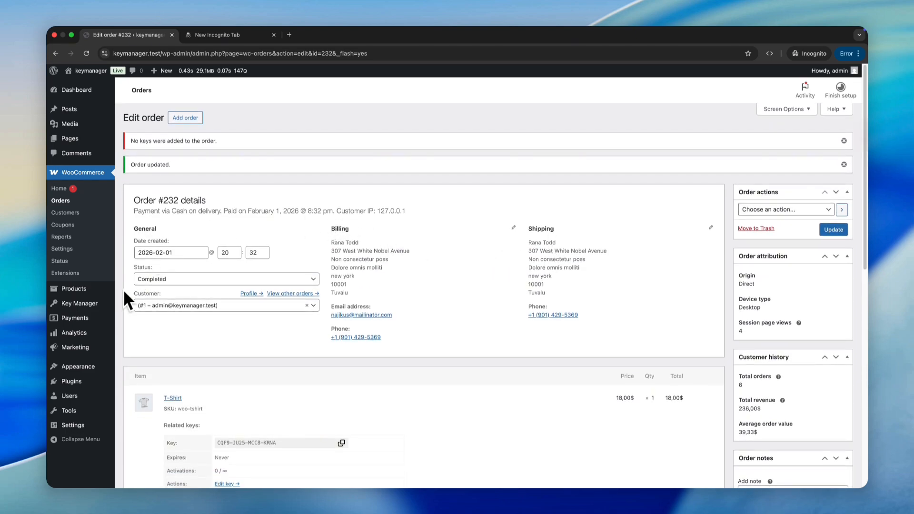
mouse_move(96, 303)
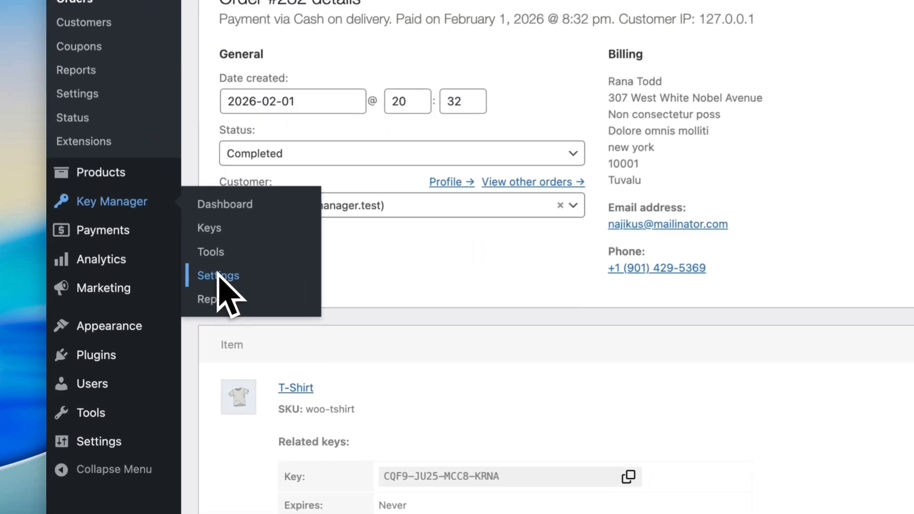
click(218, 275)
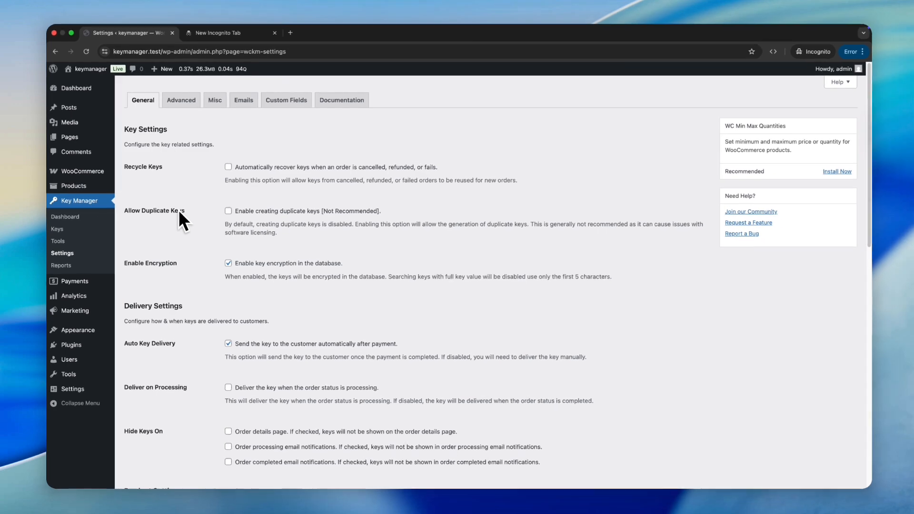
scroll(178, 210, down, 2)
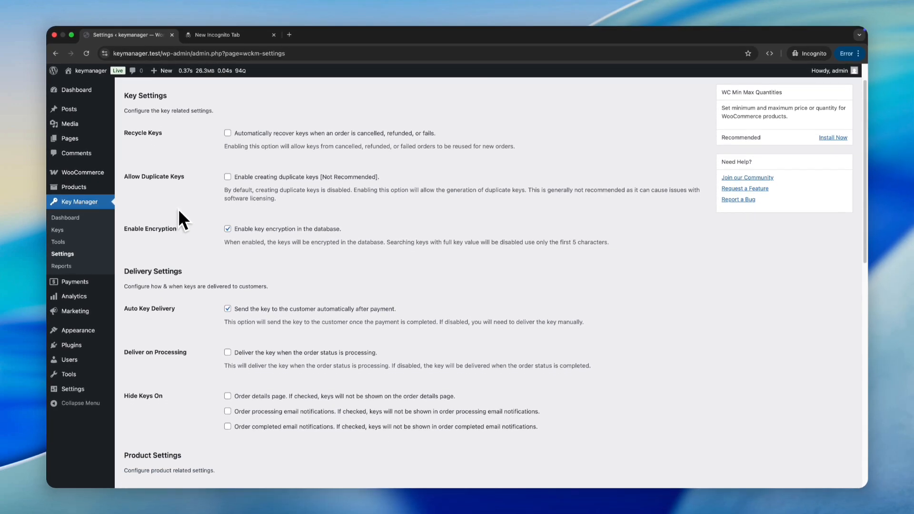
scroll(178, 209, down, 2)
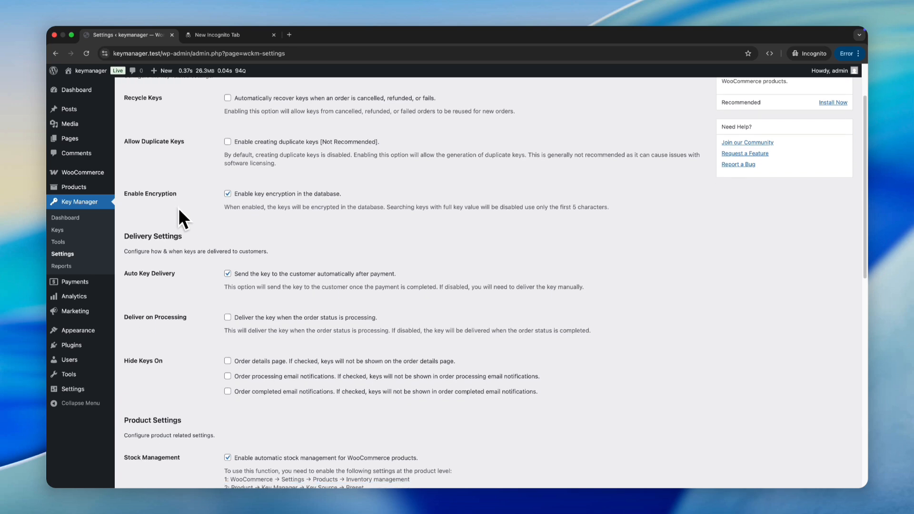
scroll(178, 207, down, 1)
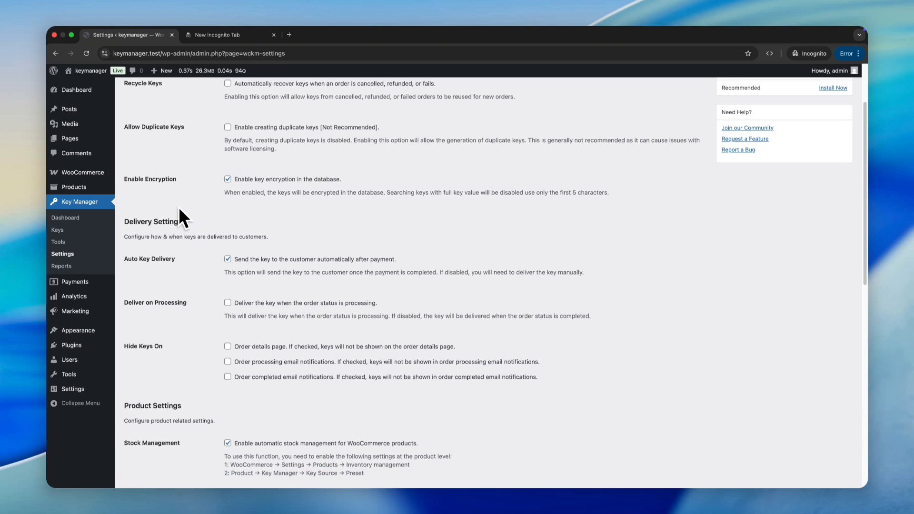
scroll(179, 213, up, 5)
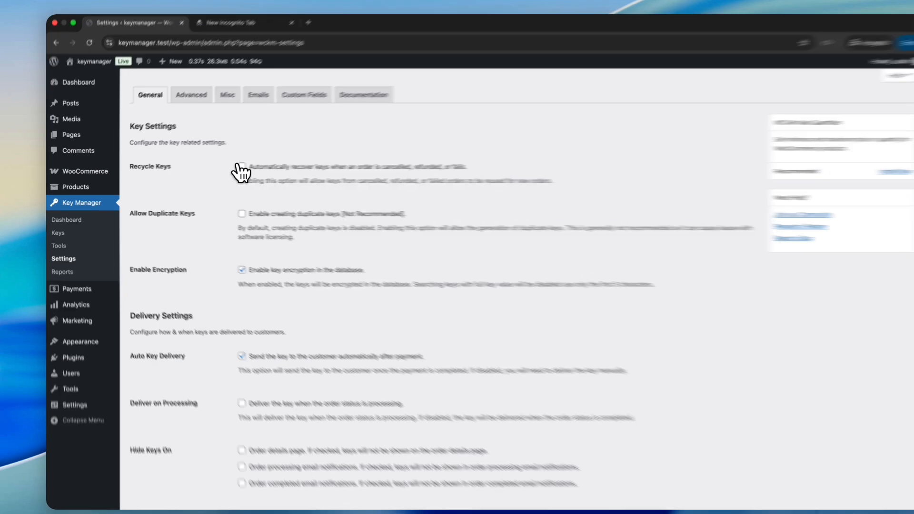
click(228, 168)
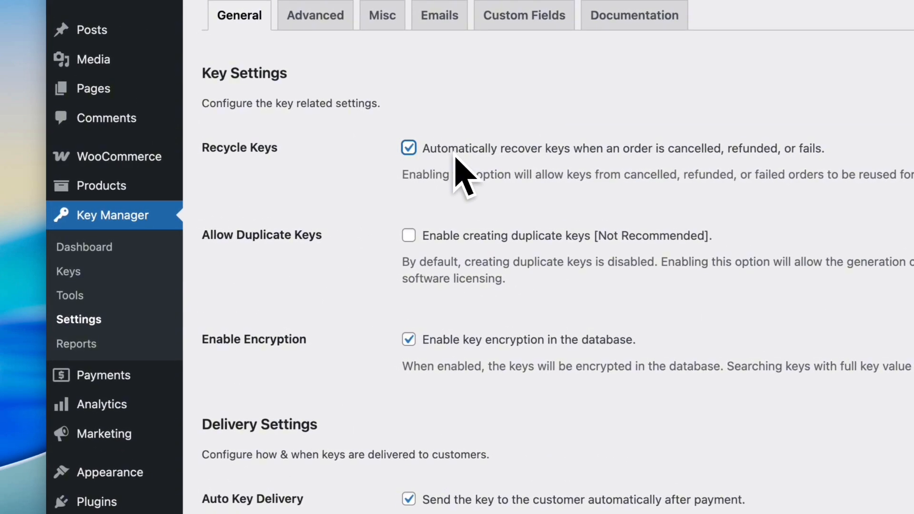
scroll(347, 398, down, 15)
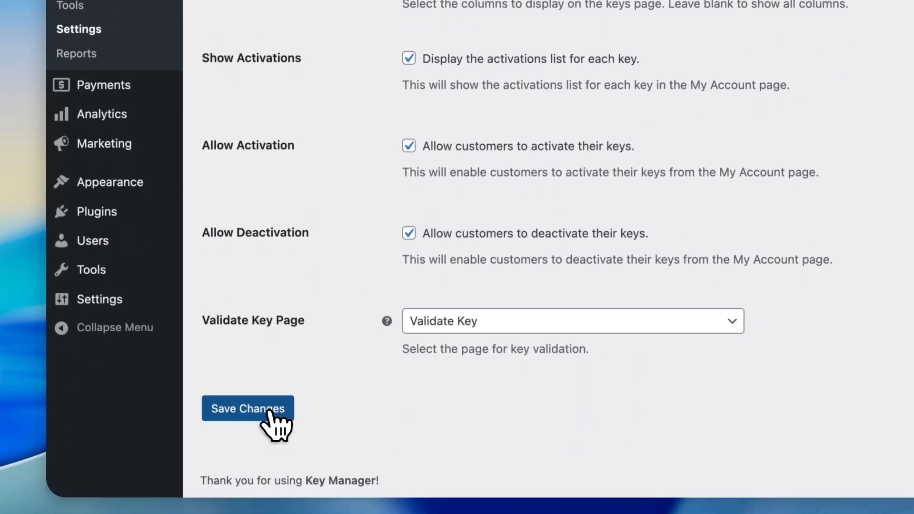
click(266, 415)
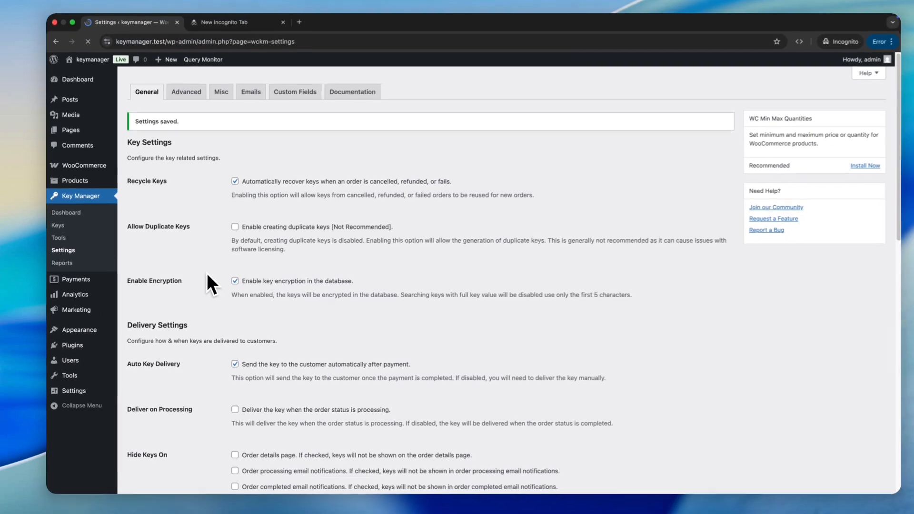